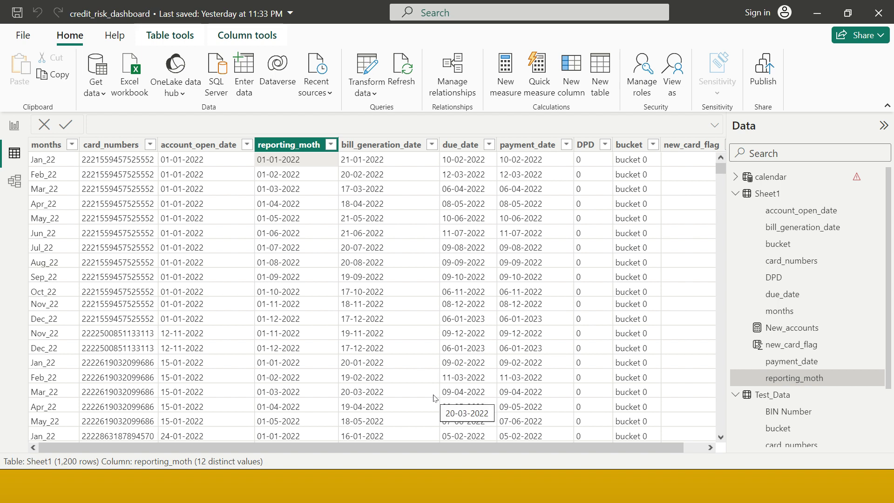
Sort the Sheet1 table ascending by reporting_moth
left_click(283, 185)
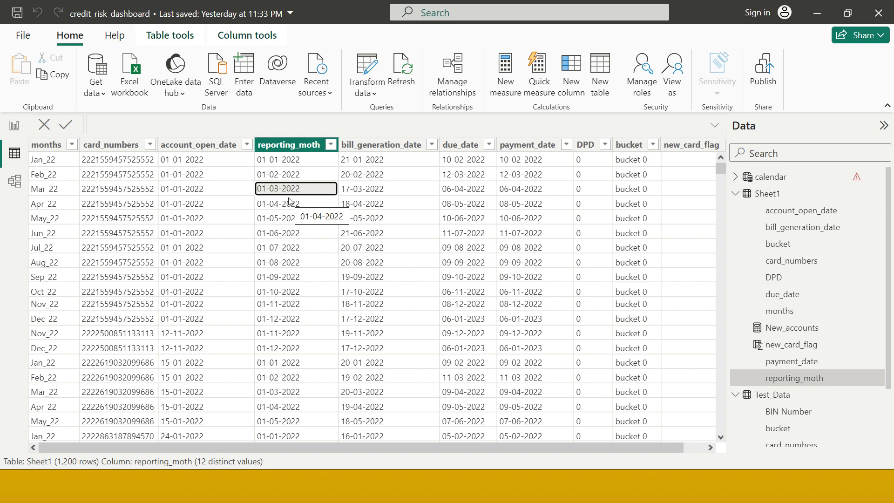
left_click(290, 159)
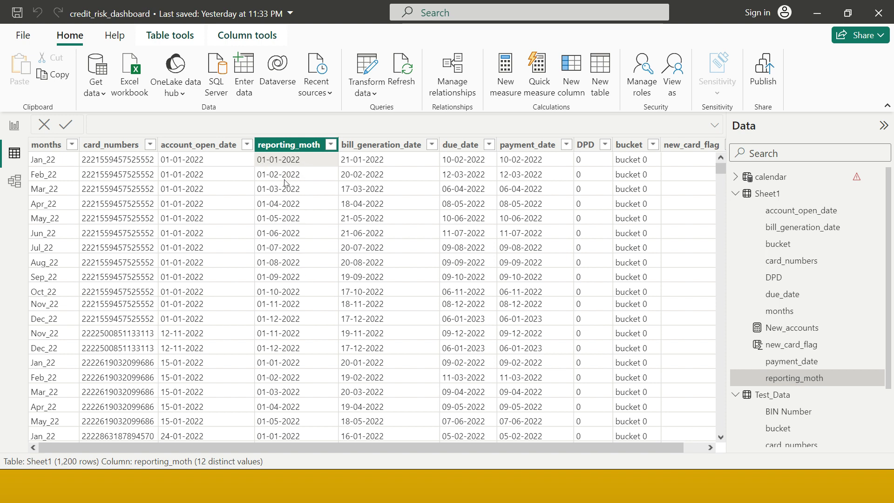
left_click(331, 146)
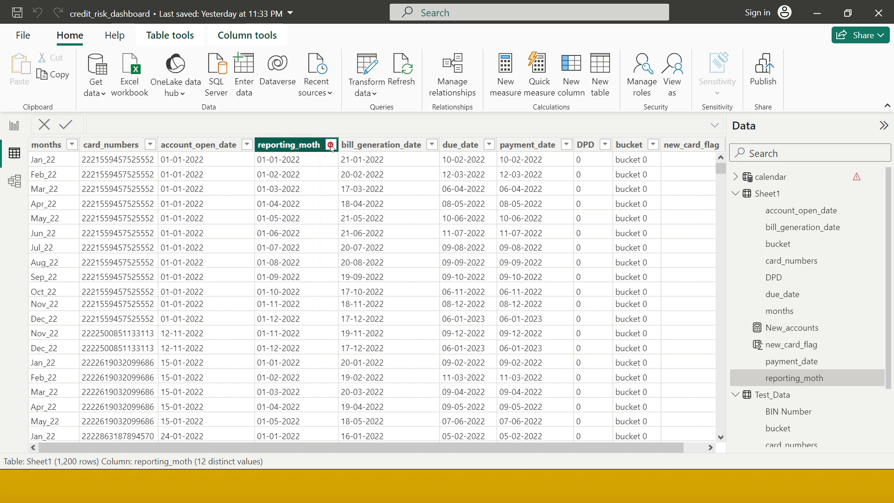
left_click(361, 160)
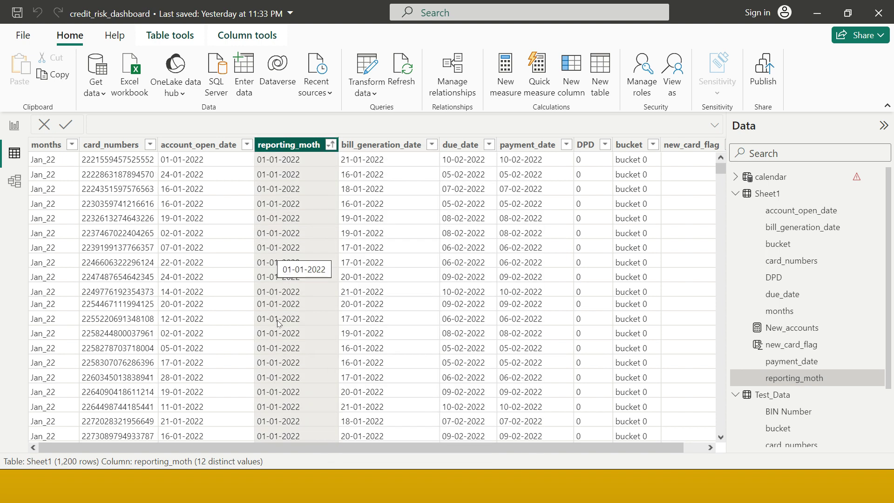
Check the sorted reporting_moth dates, then launch the Power Query Editor
scroll(304, 322, "down", 1)
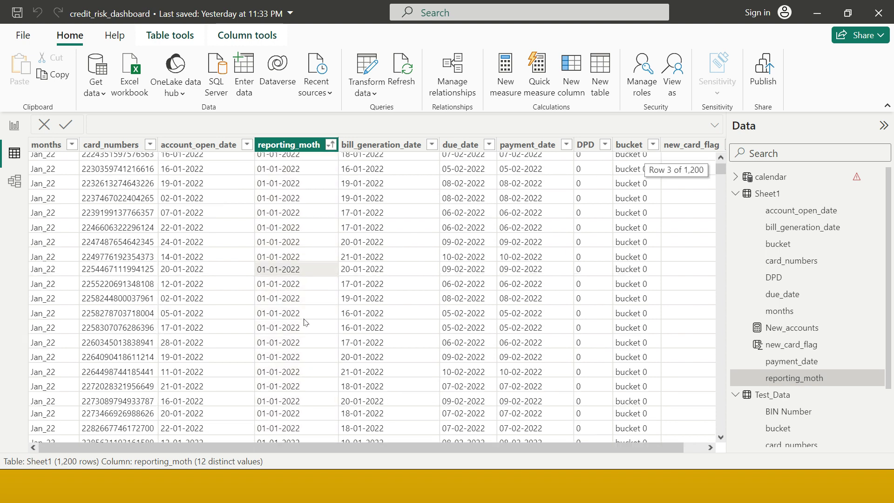
scroll(305, 323, "down", 20)
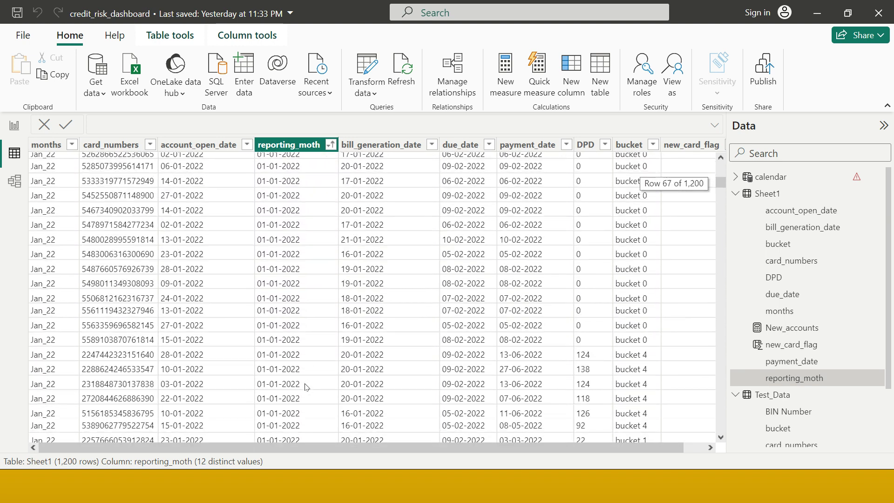
scroll(305, 387, "up", 20)
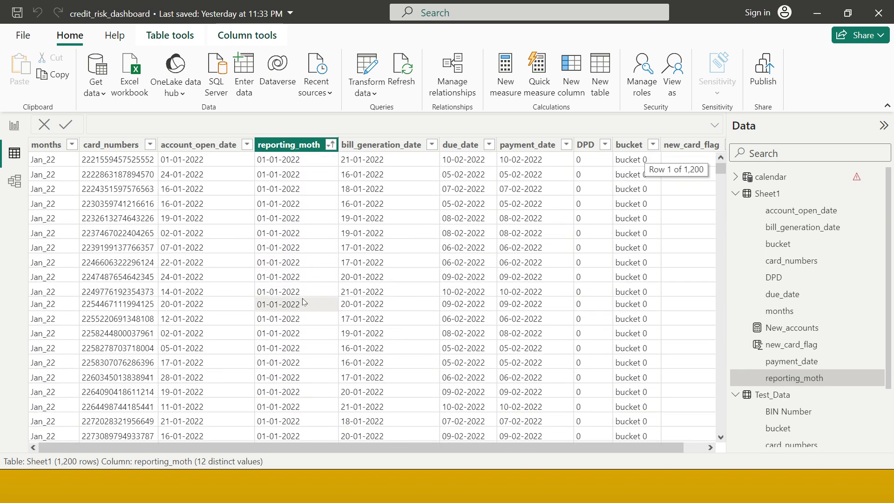
left_click(292, 162)
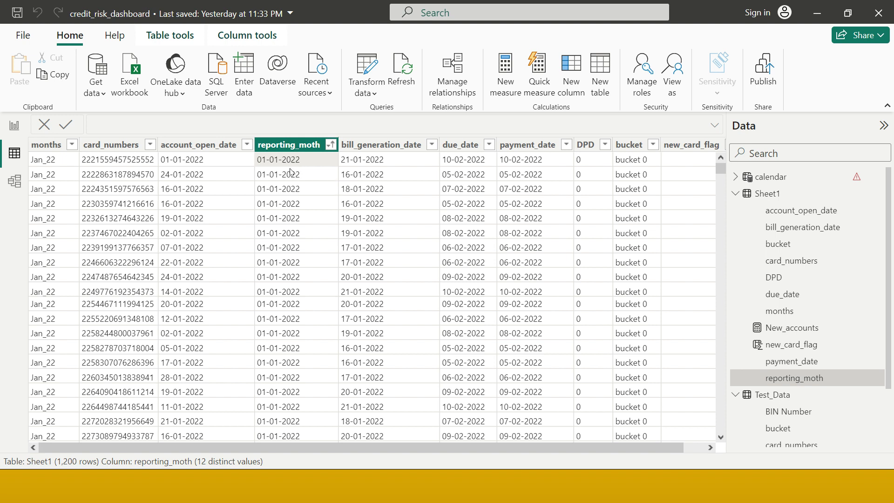
left_click(286, 250)
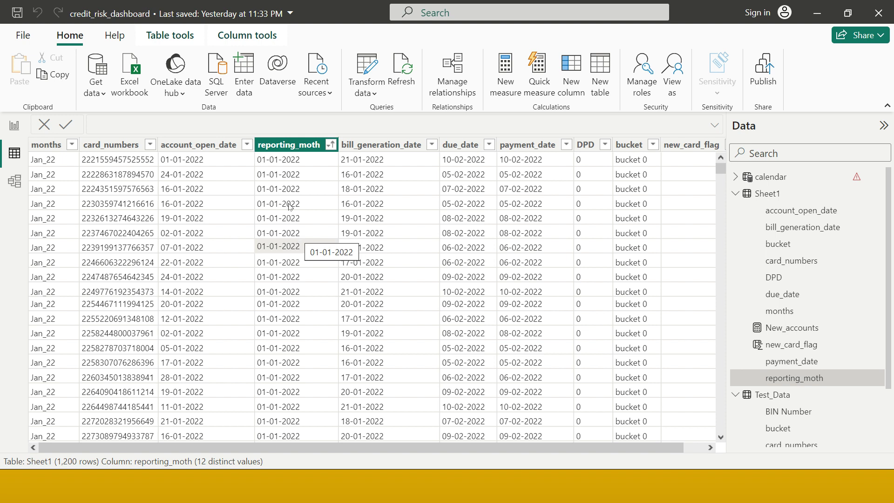
left_click(366, 63)
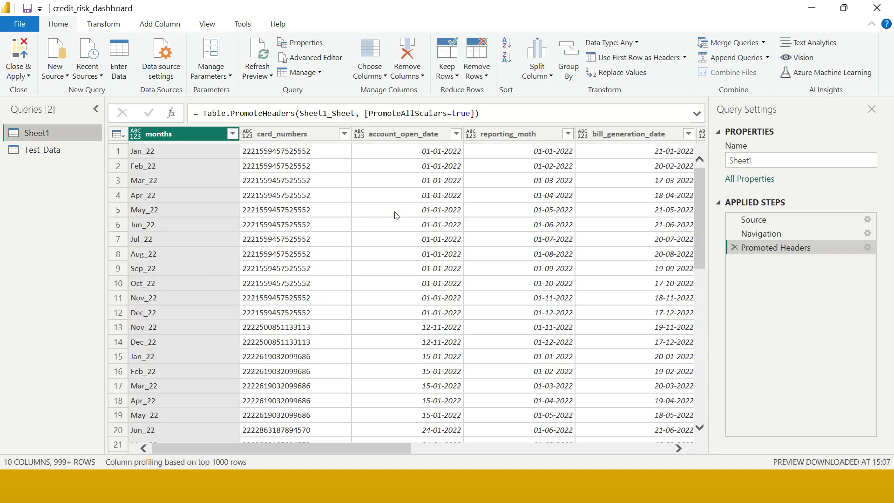
Select the reporting_moth column in the Power Query Editor for grouping
left_click(440, 177)
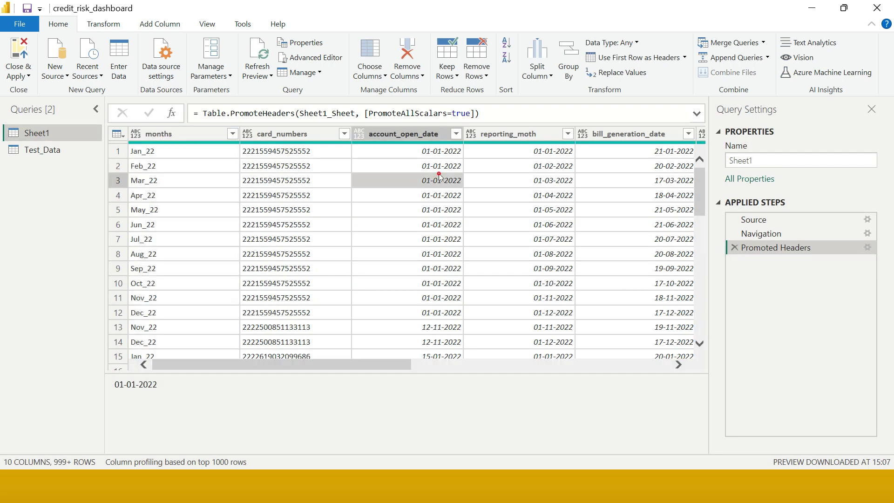
left_click(524, 171)
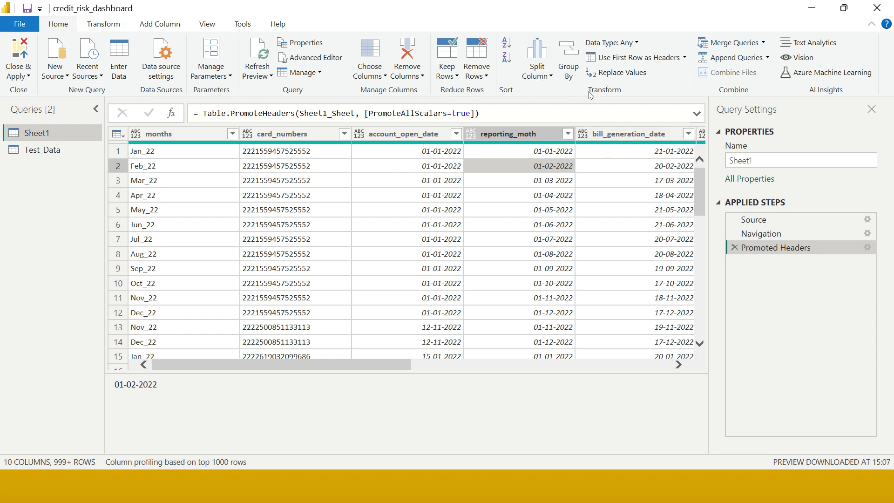
left_click(566, 55)
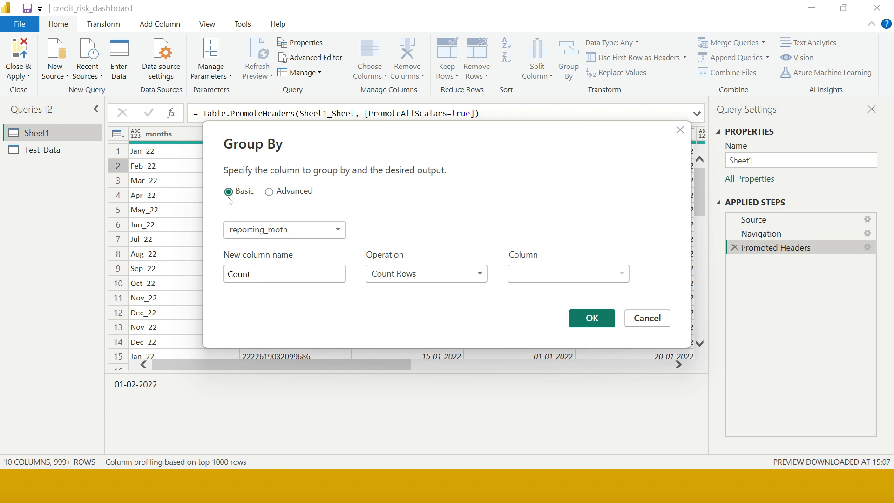
Group by reporting_moth with a Count Rows column named 'count of customers'
left_click(326, 234)
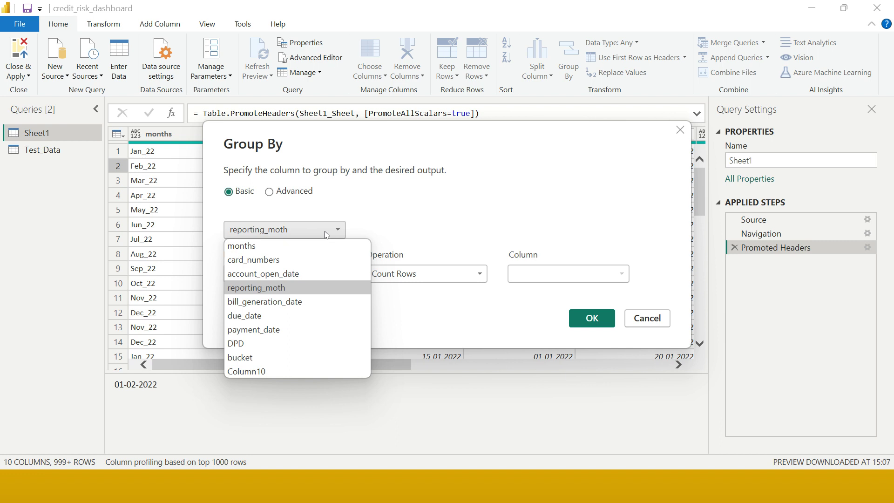
left_click(306, 286)
left_click(302, 272)
double_click(301, 272)
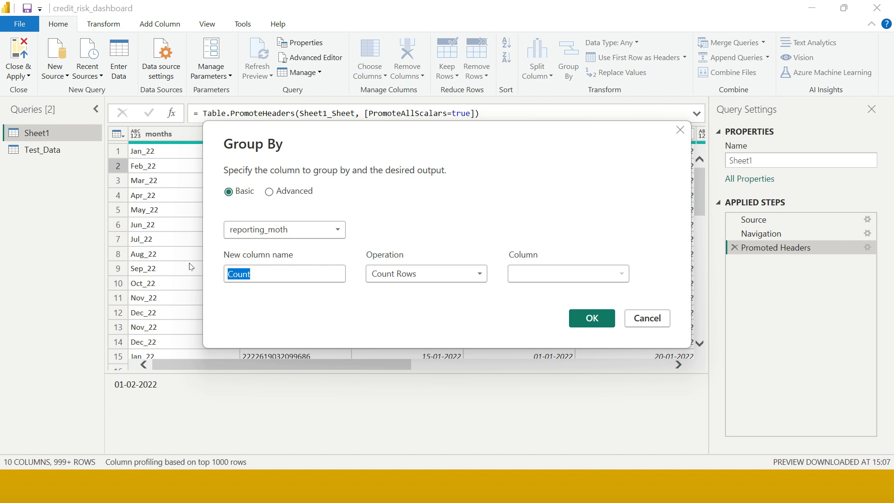
type("c")
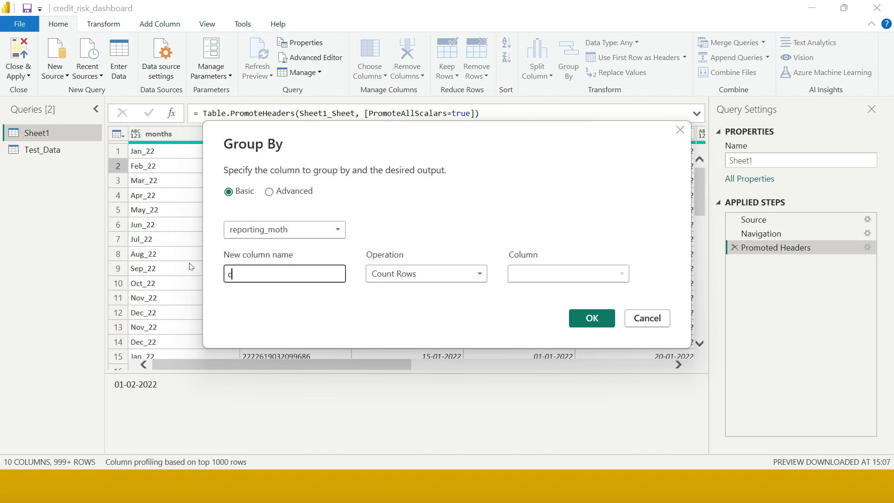
type("ount of customer")
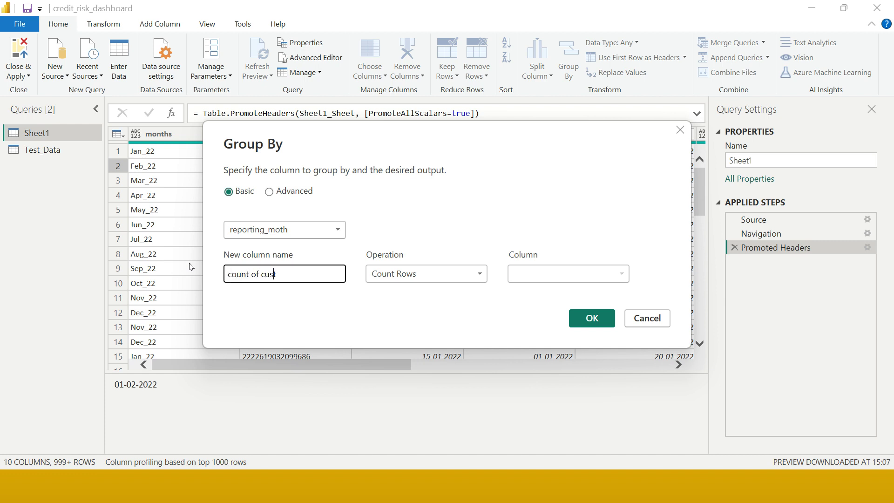
type("s")
key("Tab")
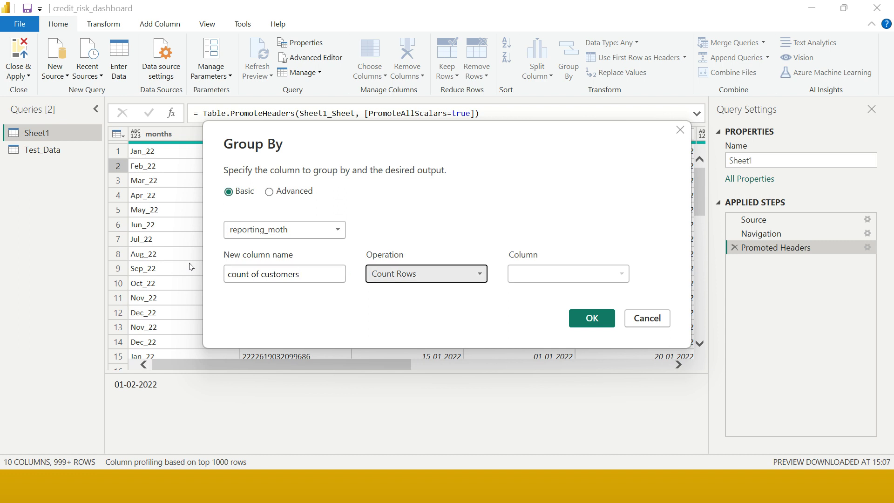
left_click(414, 281)
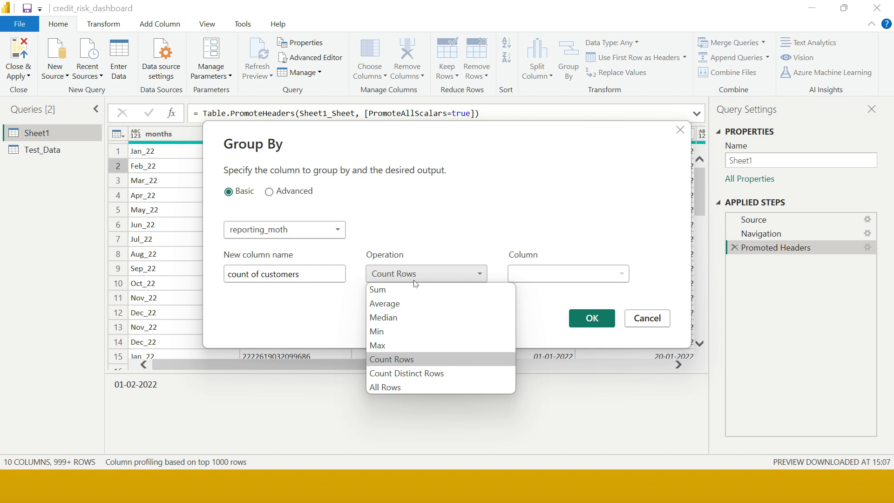
left_click(417, 359)
left_click(608, 317)
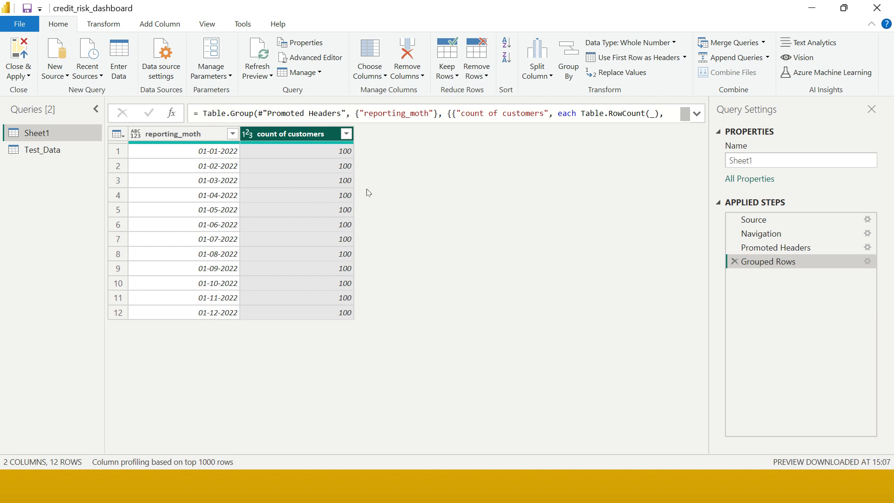
left_click(734, 262)
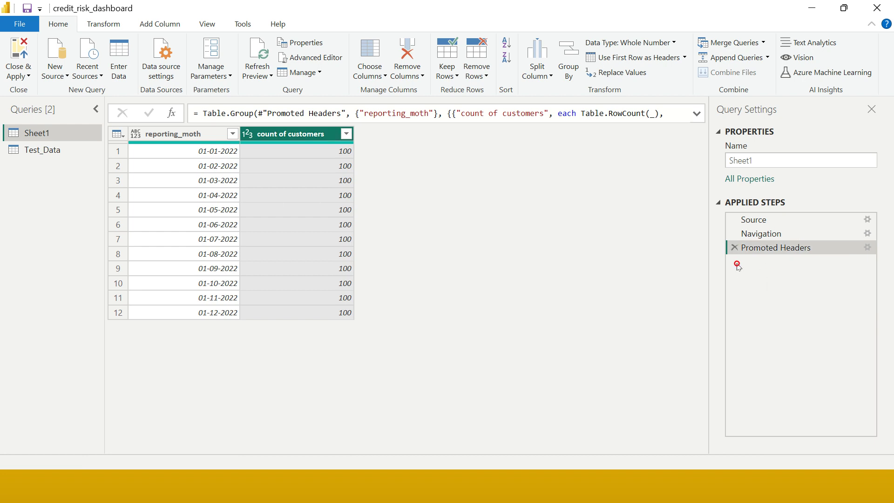
left_click(405, 173)
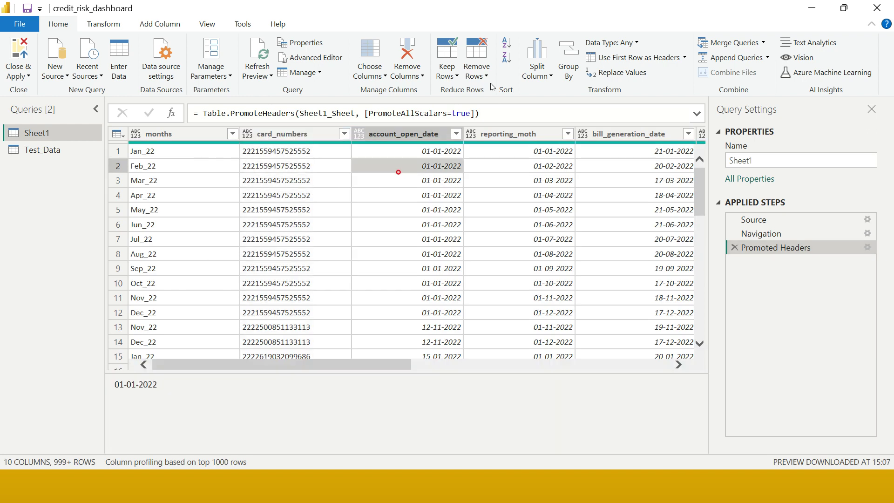
left_click(568, 60)
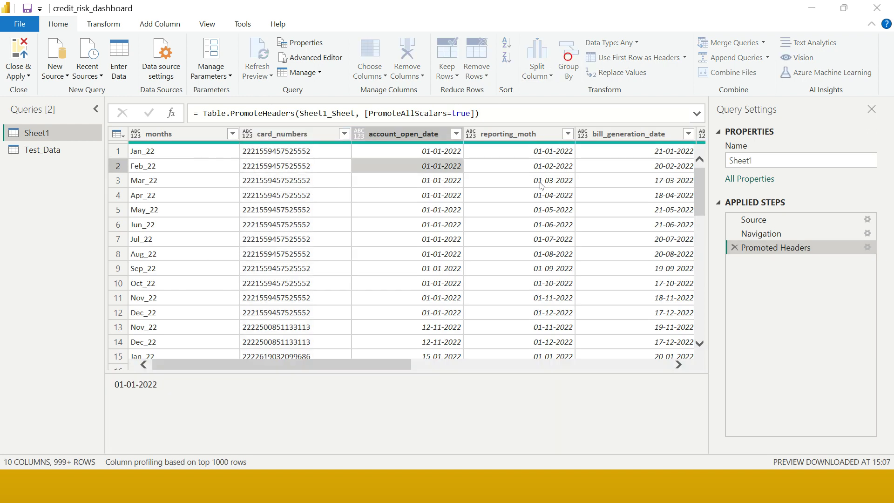
left_click(647, 318)
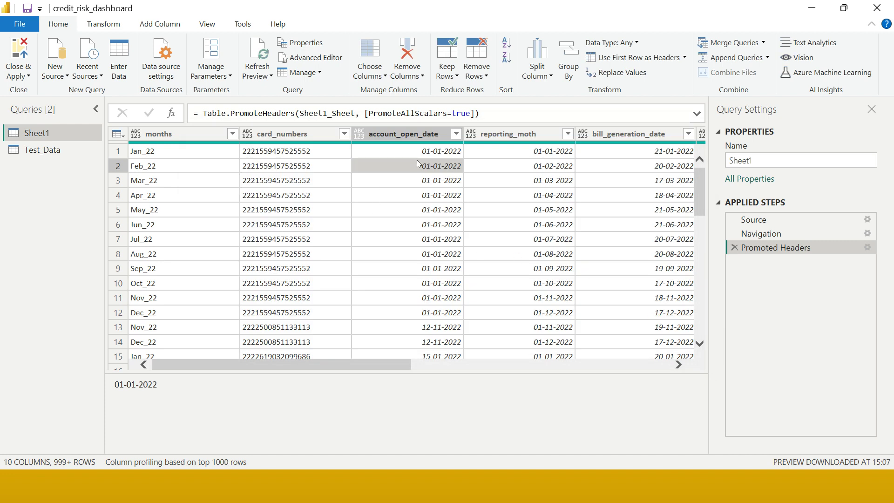
left_click_drag(383, 364, 671, 368)
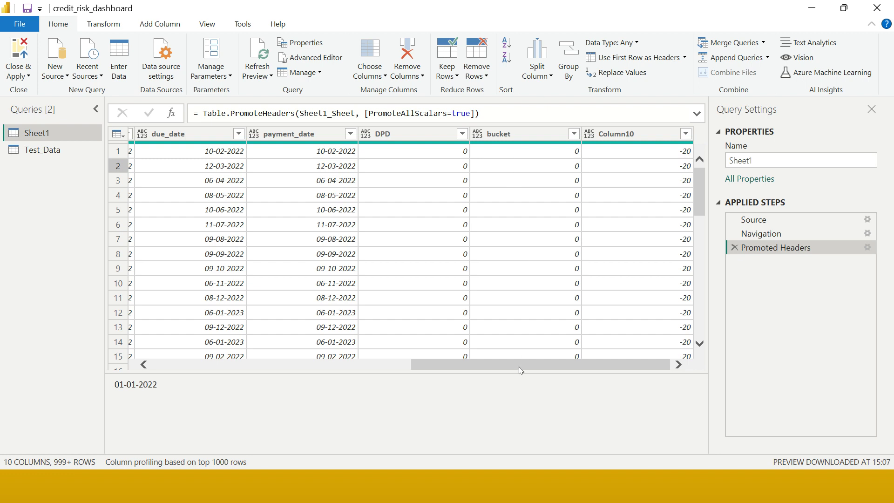
left_click_drag(521, 369, 171, 372)
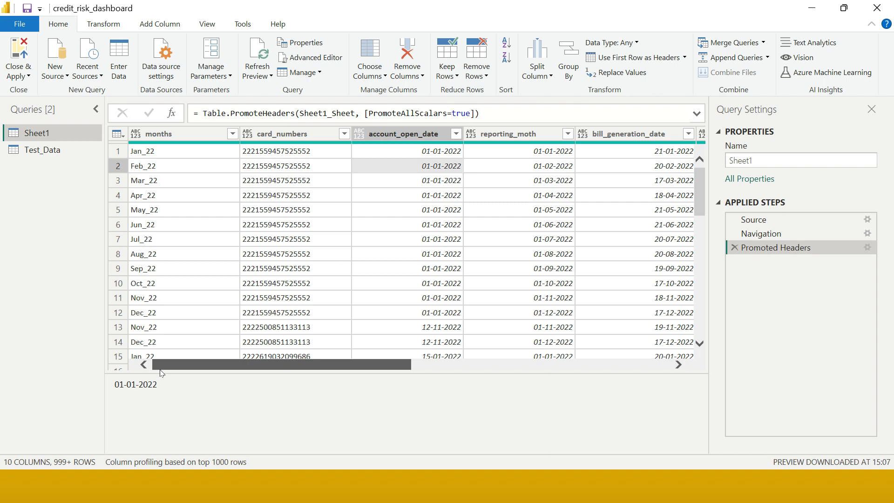
scroll(284, 385, "right", 5)
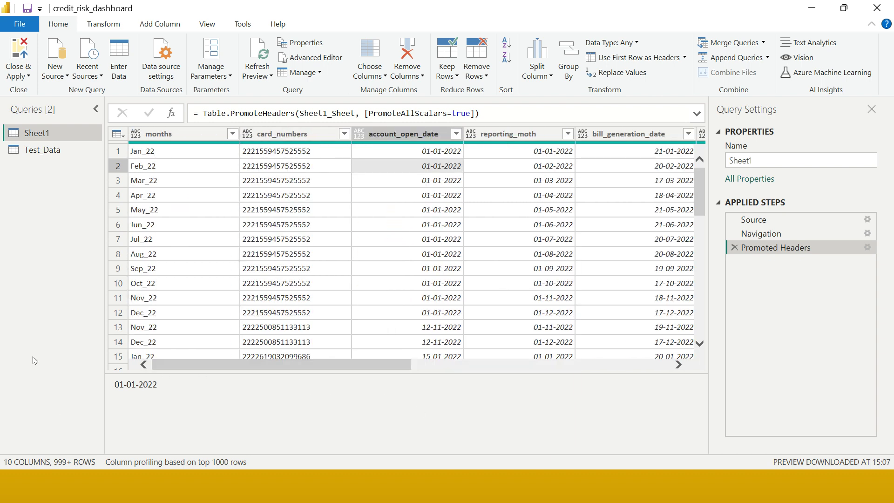
Set Group By to Advanced, grouping by reporting_moth and bucket
left_click(560, 72)
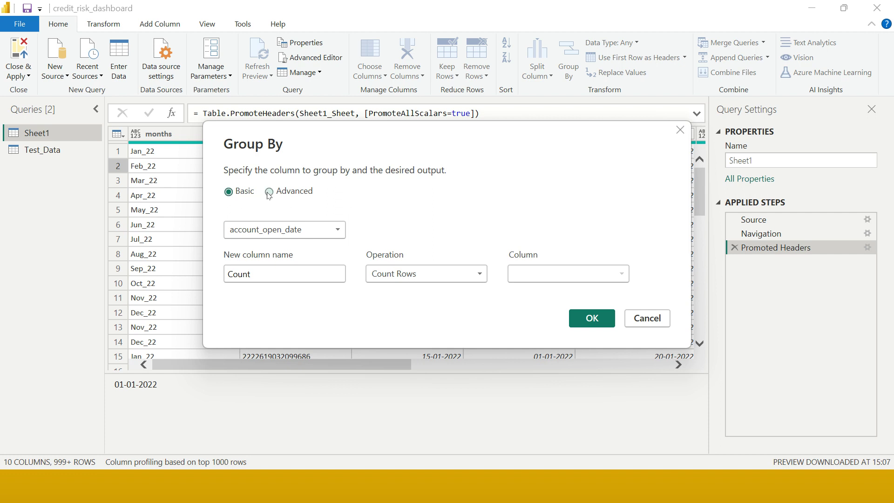
left_click(268, 192)
left_click(270, 229)
left_click(263, 287)
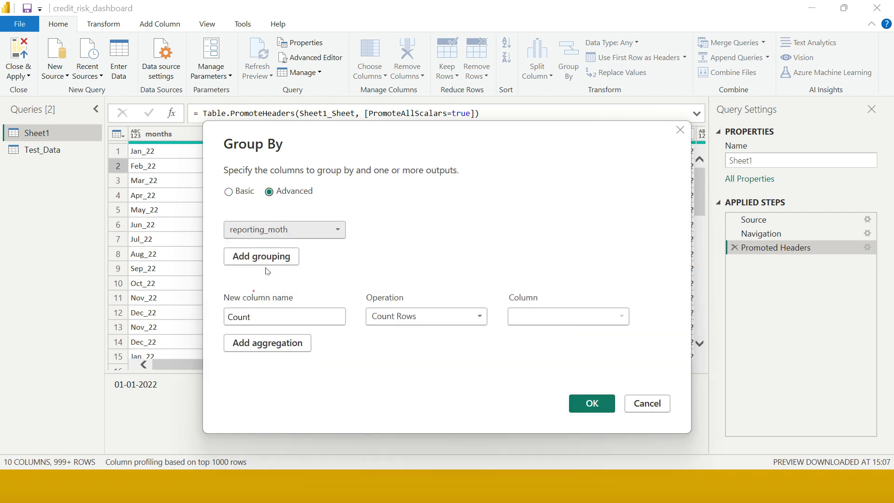
left_click(266, 258)
left_click(275, 255)
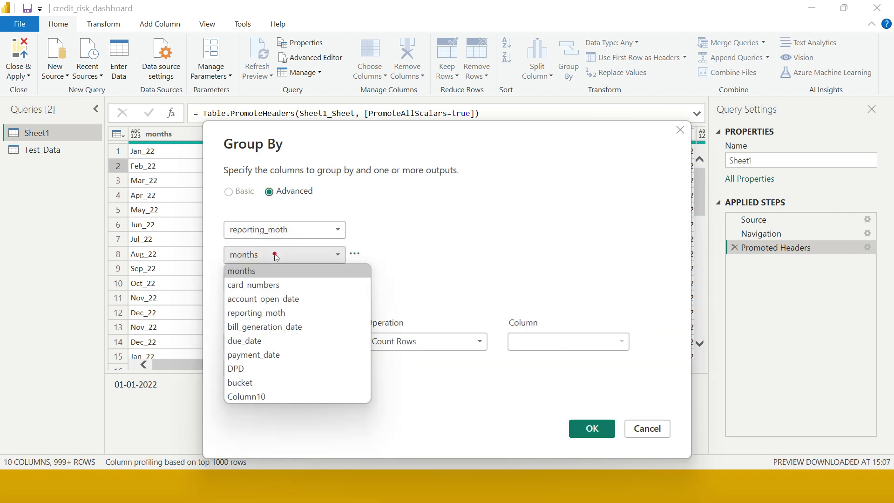
left_click(258, 396)
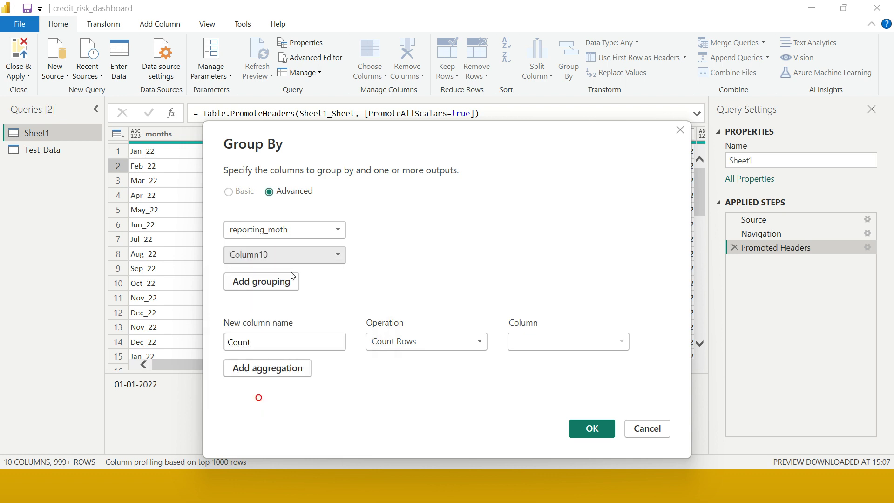
left_click(292, 255)
left_click(250, 381)
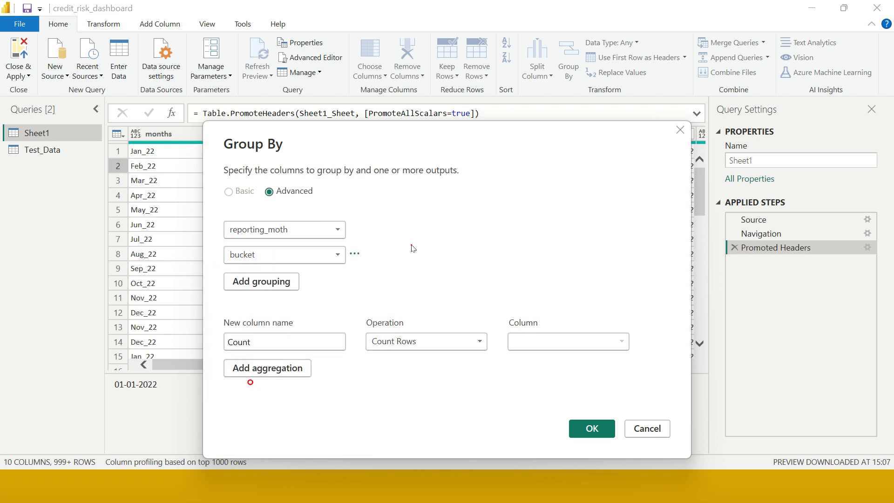
Name the new column 'count by month and bucket' using the Count Rows operation
double_click(280, 343)
type("count")
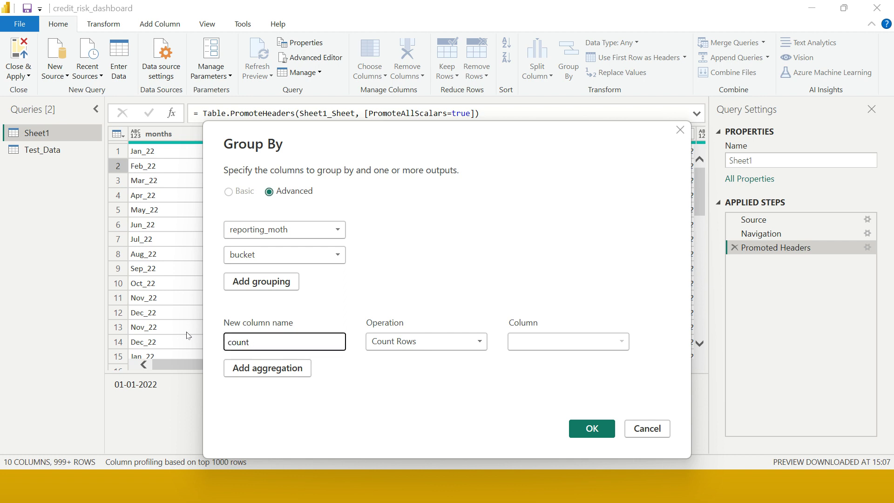
type(" by month and bucket")
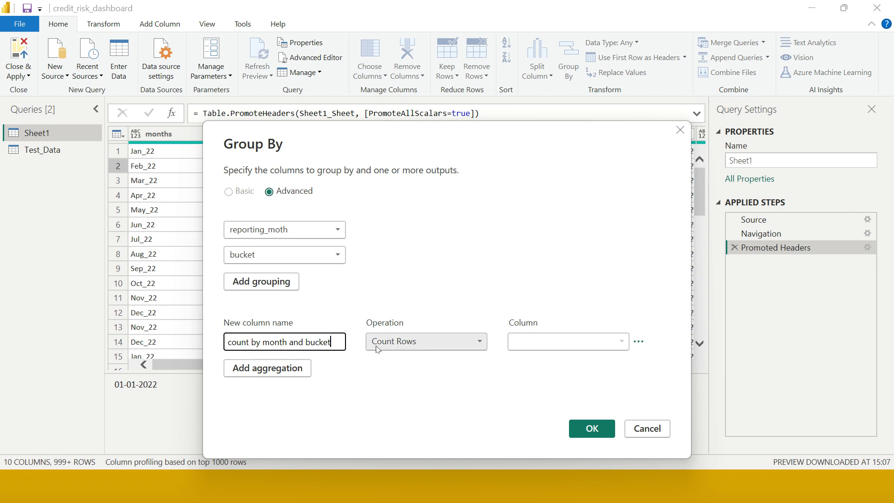
left_click(388, 346)
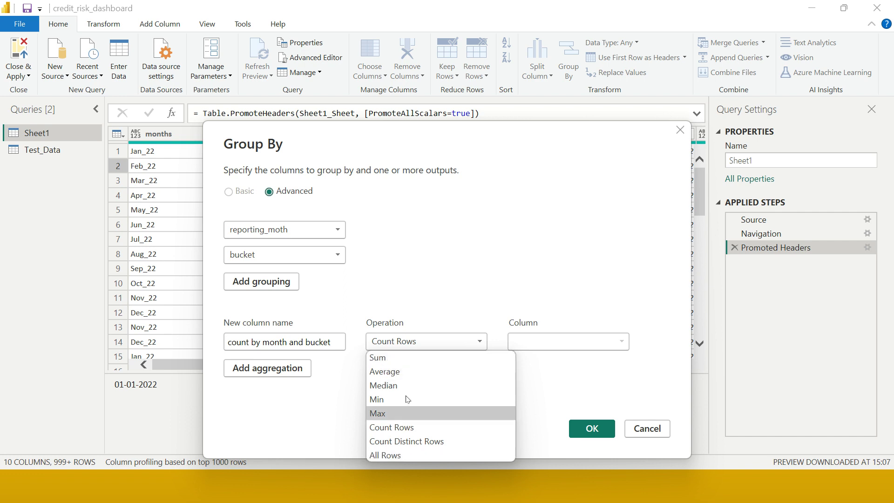
left_click(410, 429)
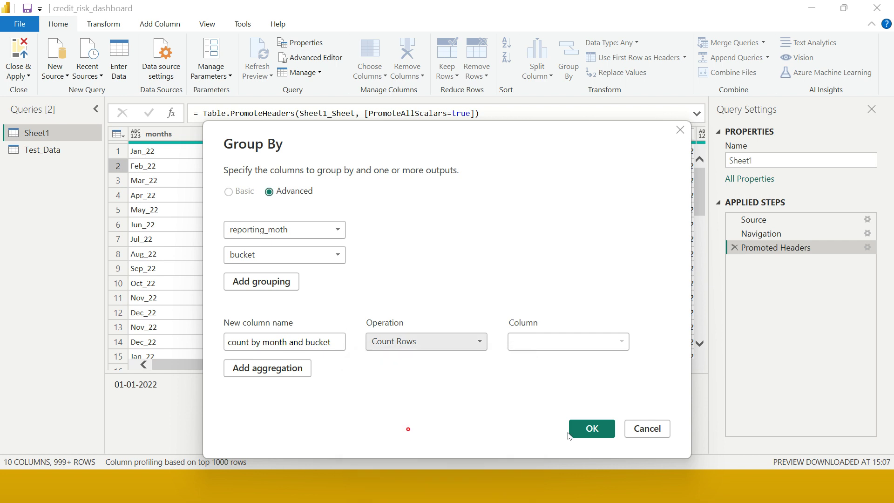
Apply the grouping, then sort ascending by reporting_moth and then by bucket
left_click(604, 430)
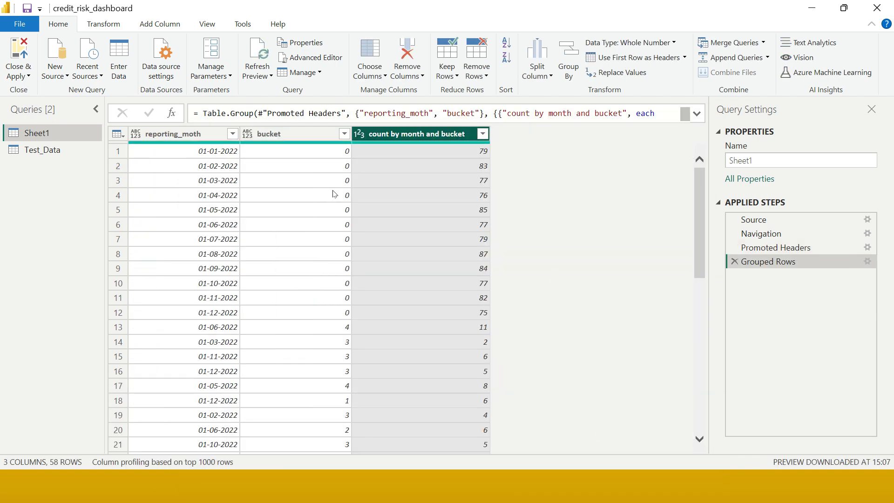
left_click(232, 134)
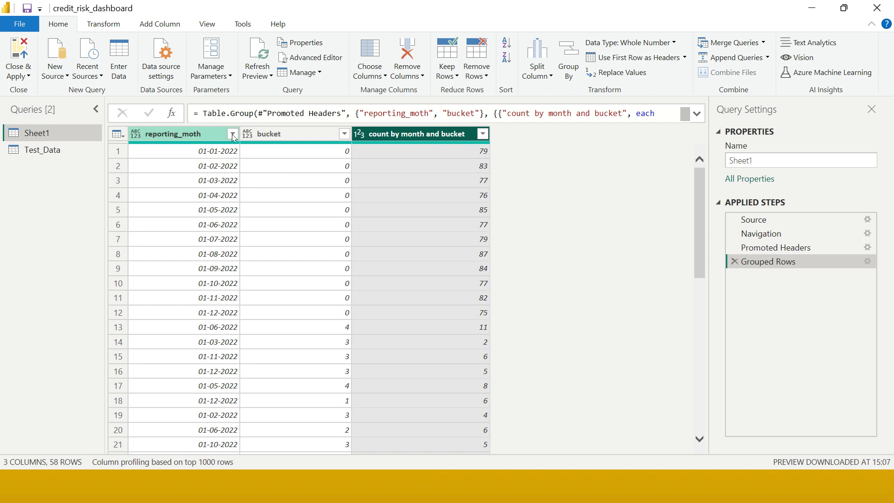
left_click(70, 154)
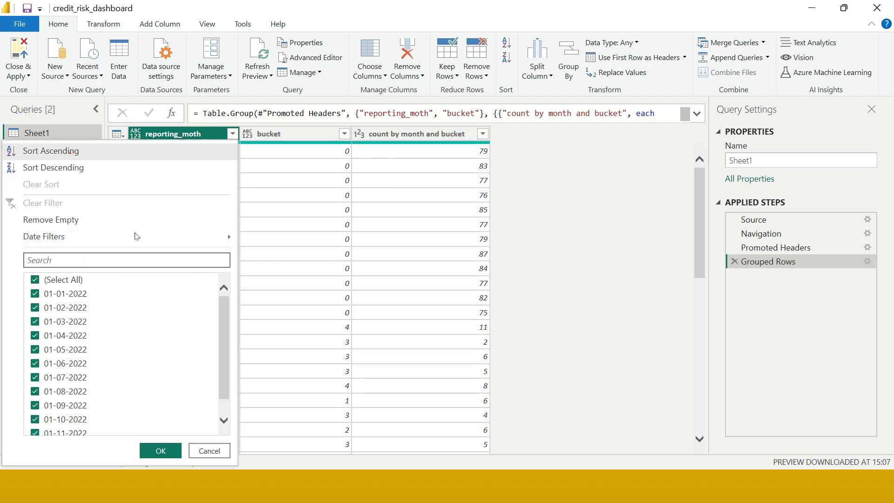
left_click(344, 134)
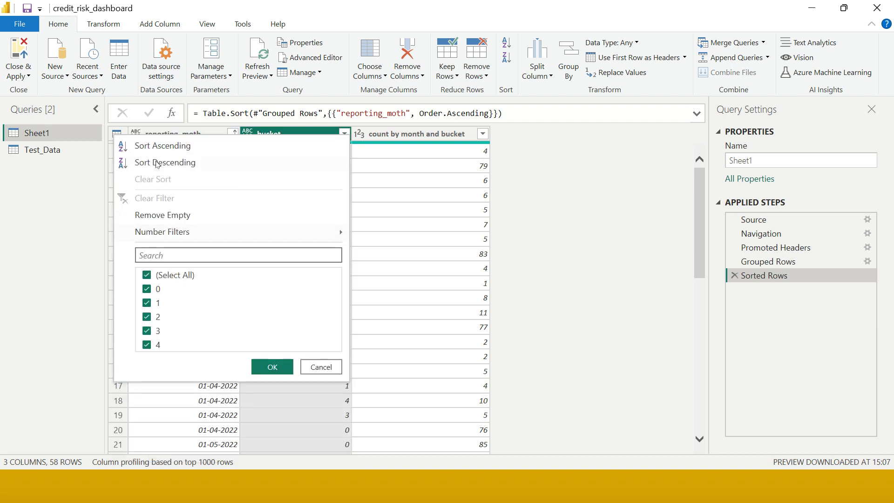
left_click(156, 151)
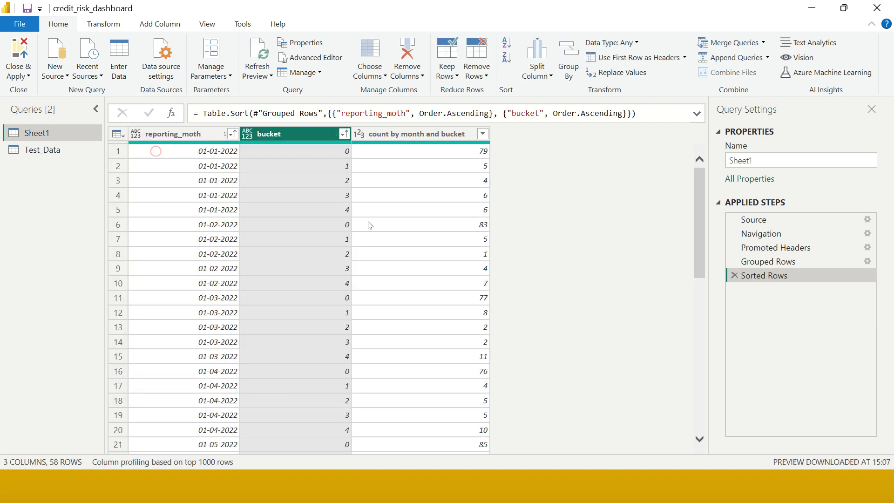
left_click(214, 151)
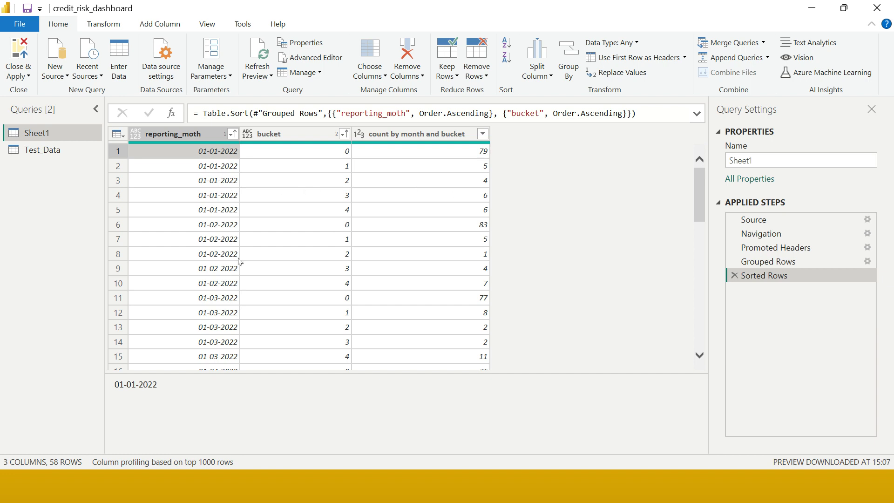
scroll(242, 344, "down", 12)
scroll(241, 354, "up", 12)
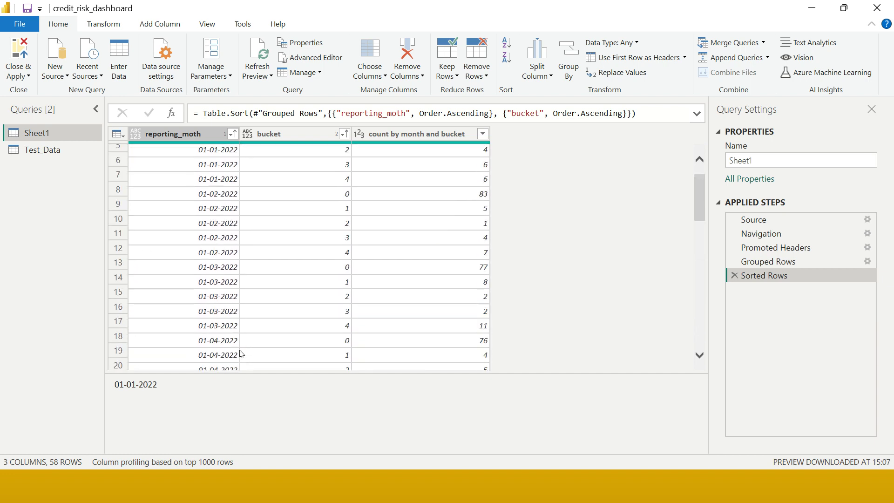
left_click(302, 255)
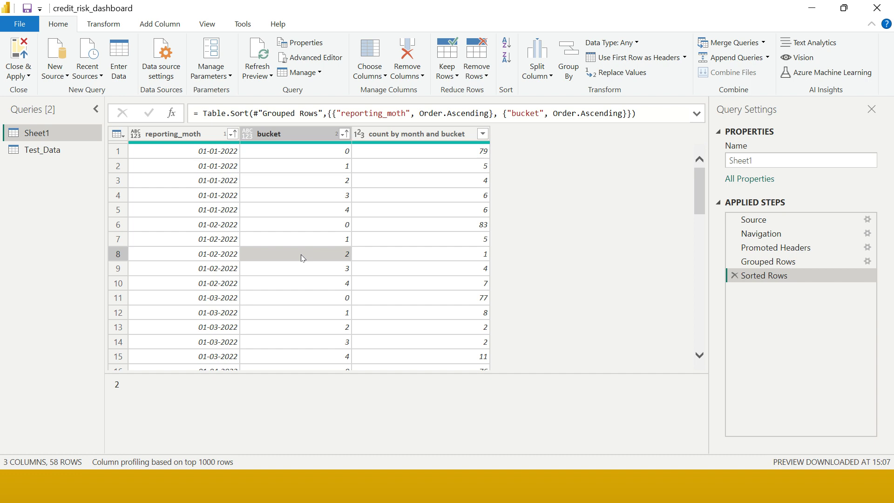
left_click(568, 60)
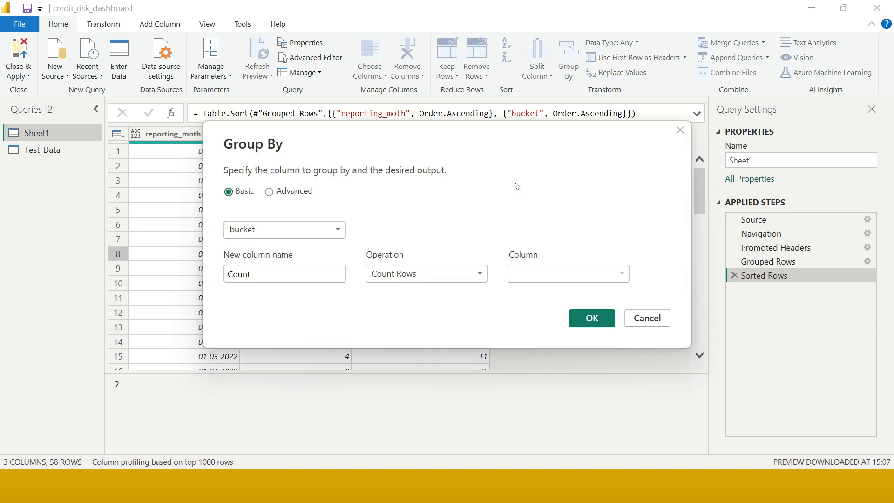
Switch the Group By dialog to Advanced mode
left_click(282, 192)
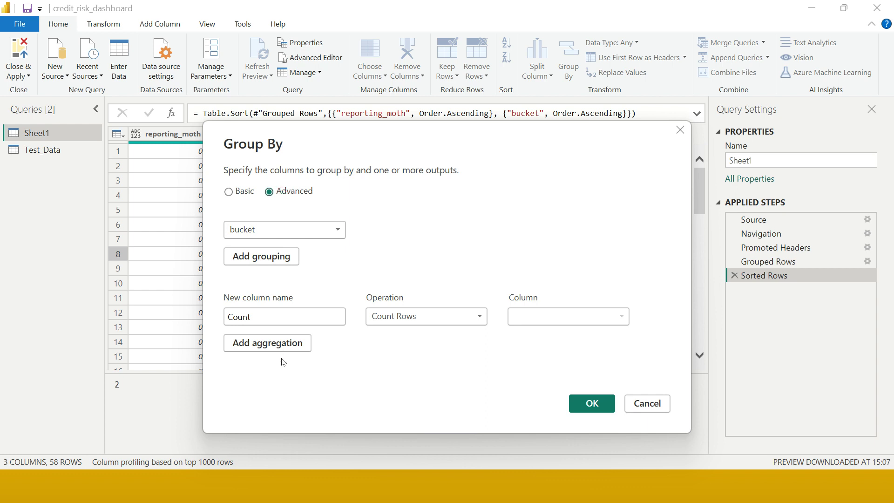